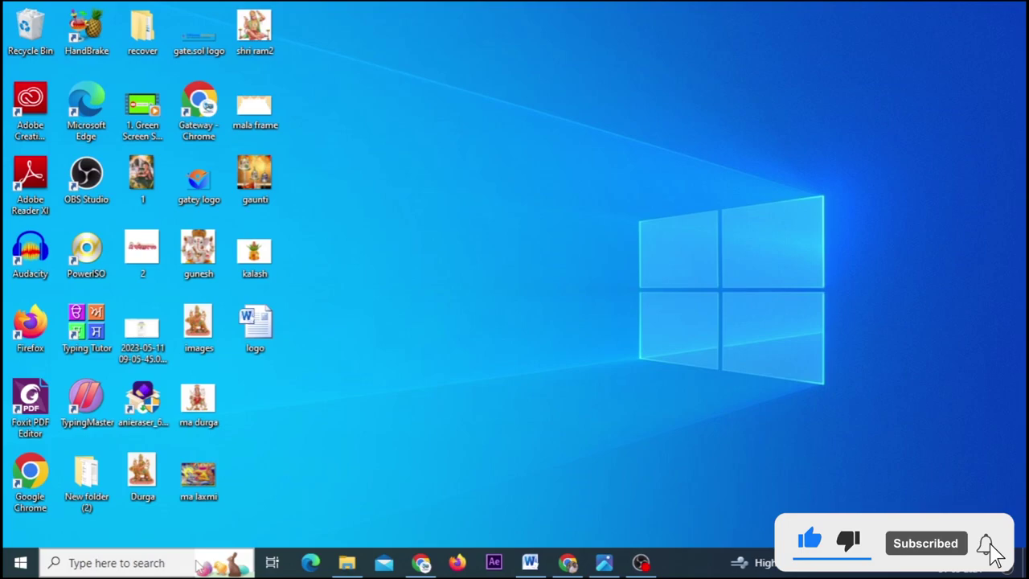
Open Windows Settings from the Start button's right-click menu and maximize its window.
click(21, 563)
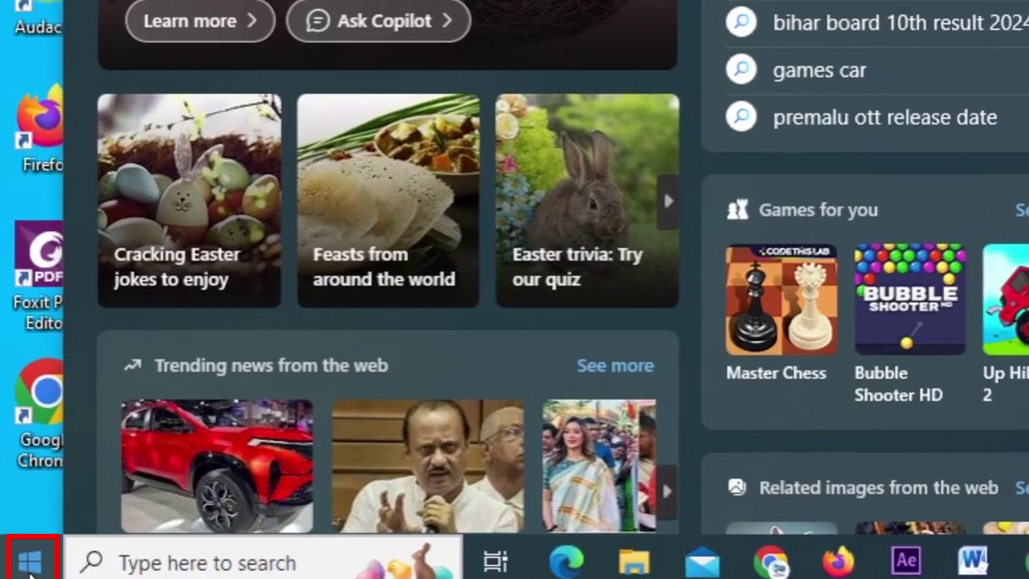
right_click(29, 564)
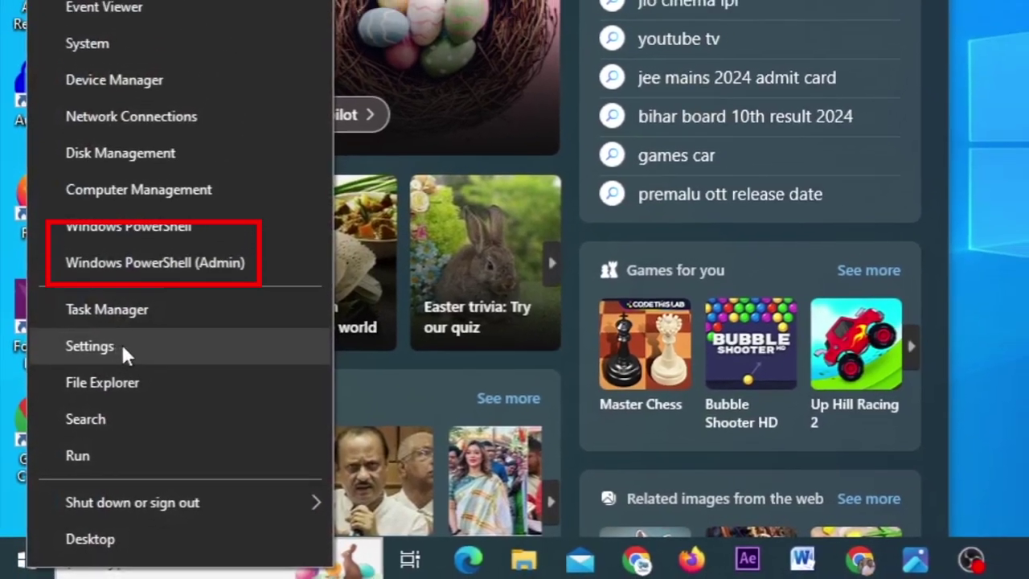
click(120, 346)
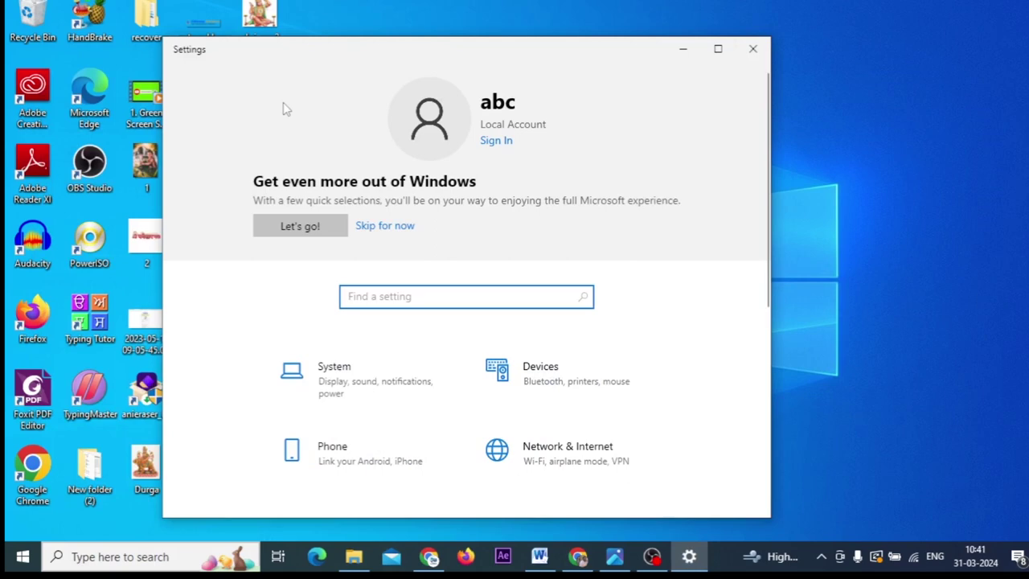
click(718, 49)
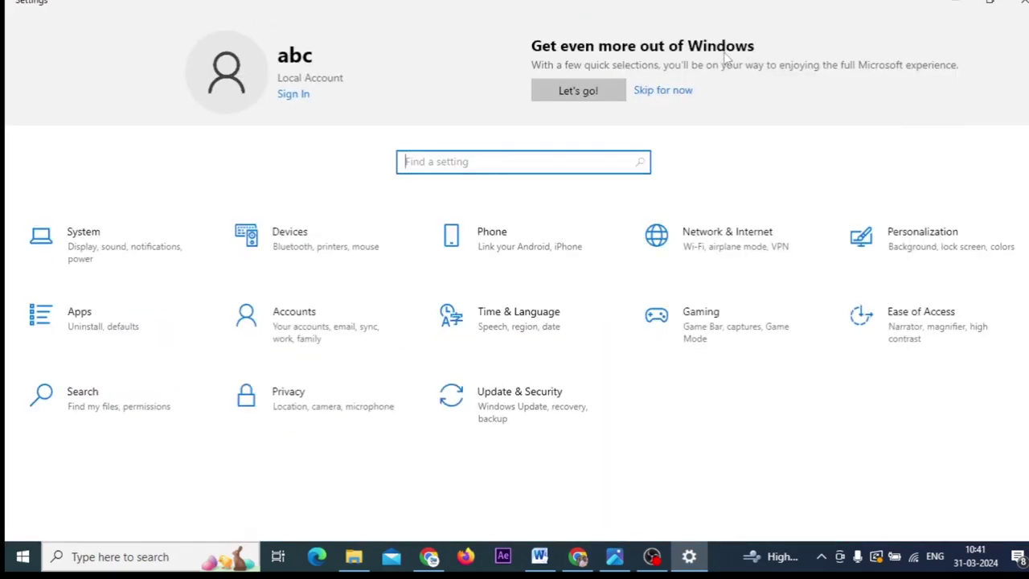
Go to Apps and scroll the installed apps list to Foxit PDF Editor (2.03 GB).
click(86, 333)
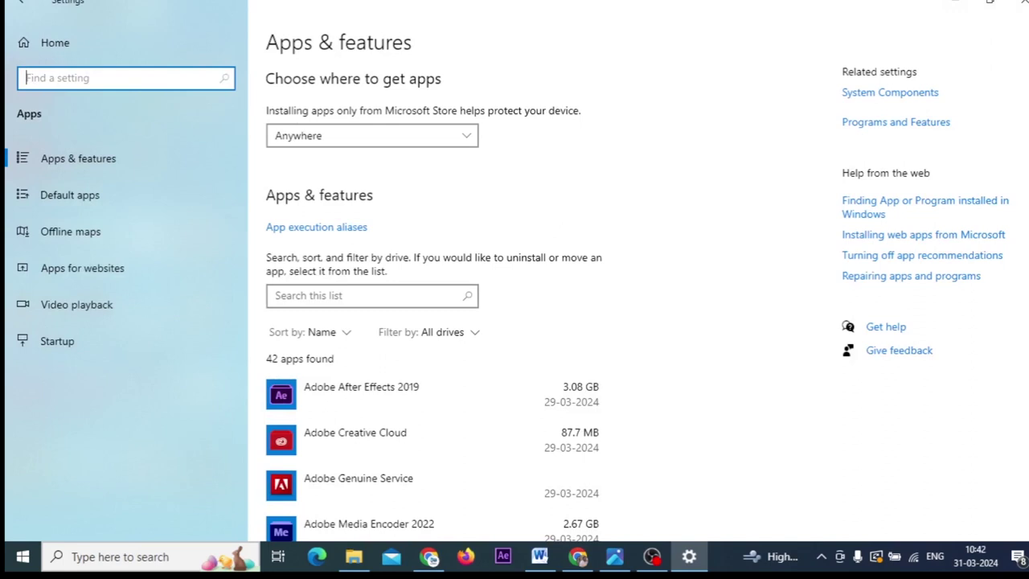
scroll(410, 344, down, 1)
scroll(410, 341, down, 2)
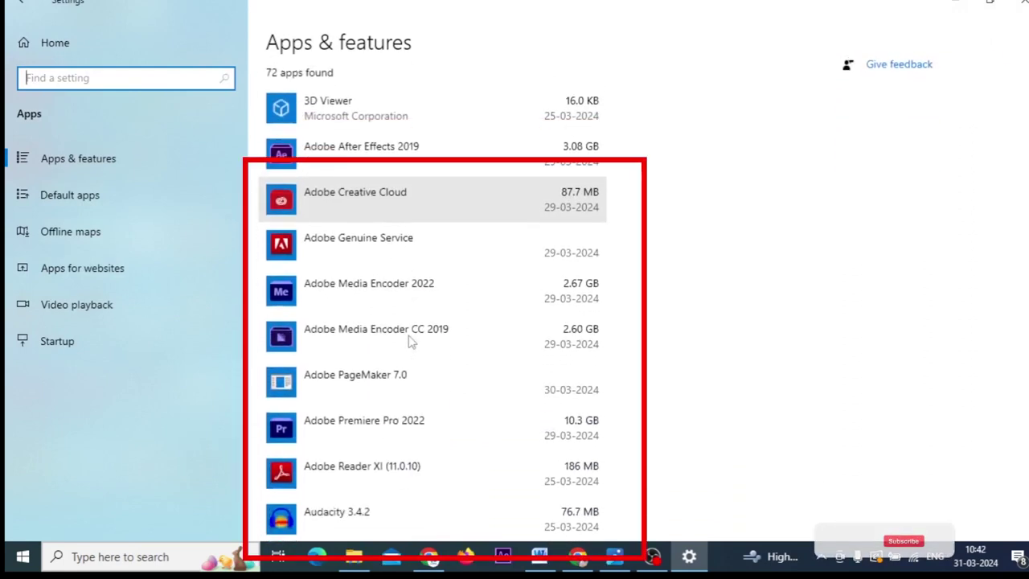
scroll(410, 342, down, 4)
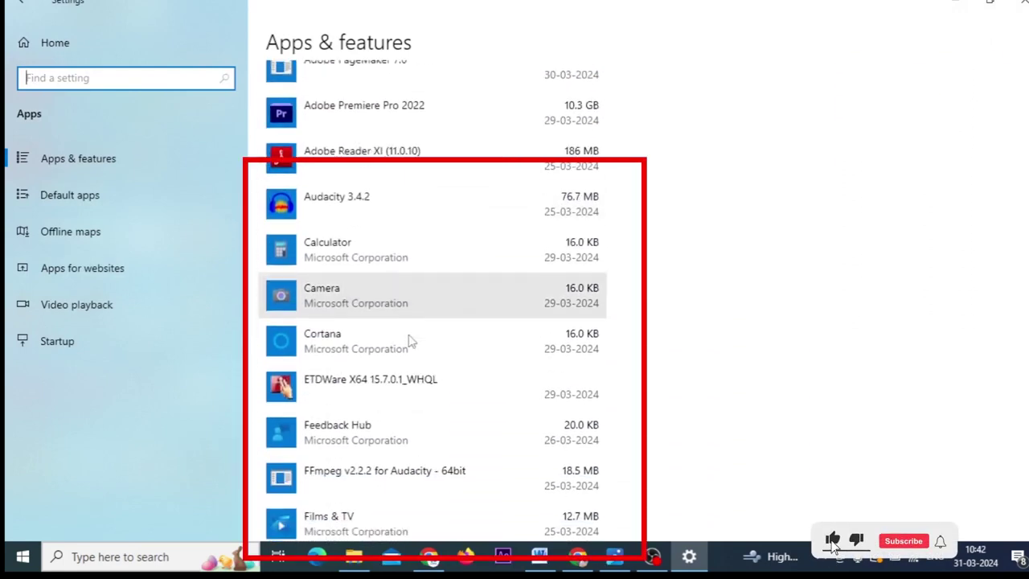
scroll(410, 341, down, 3)
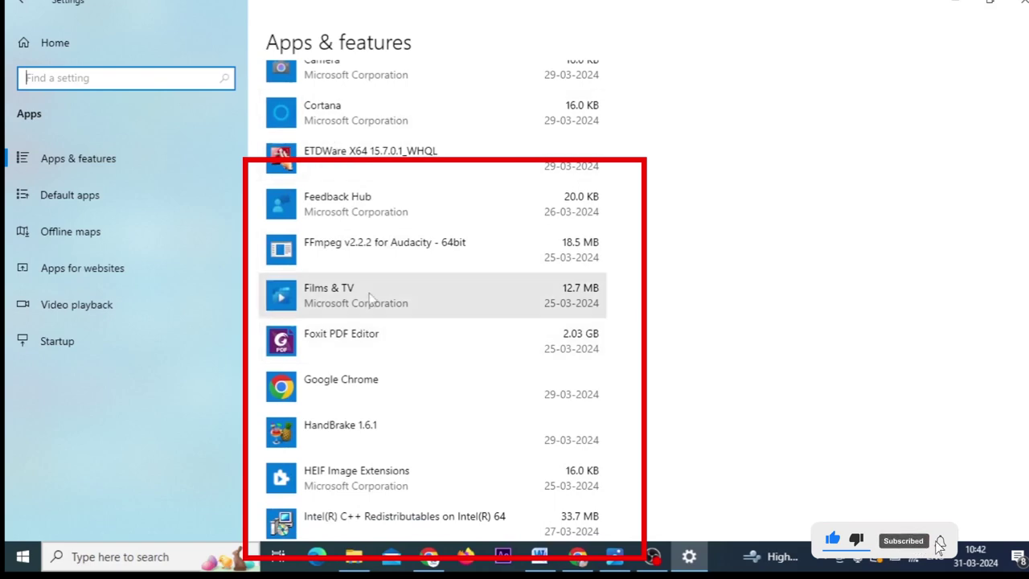
scroll(370, 297, down, 2)
scroll(370, 298, down, 4)
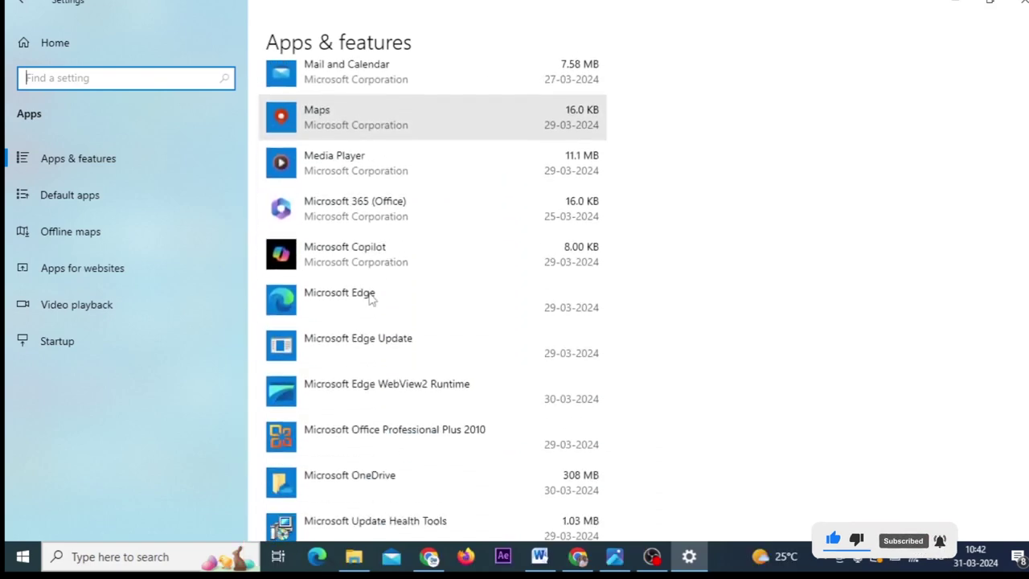
scroll(370, 296, down, 10)
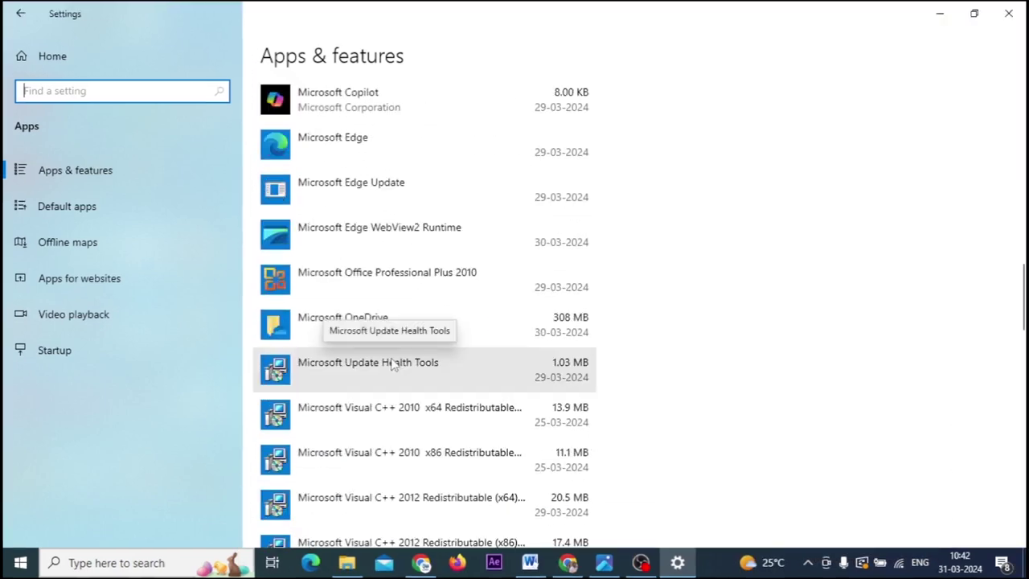
scroll(393, 364, up, 5)
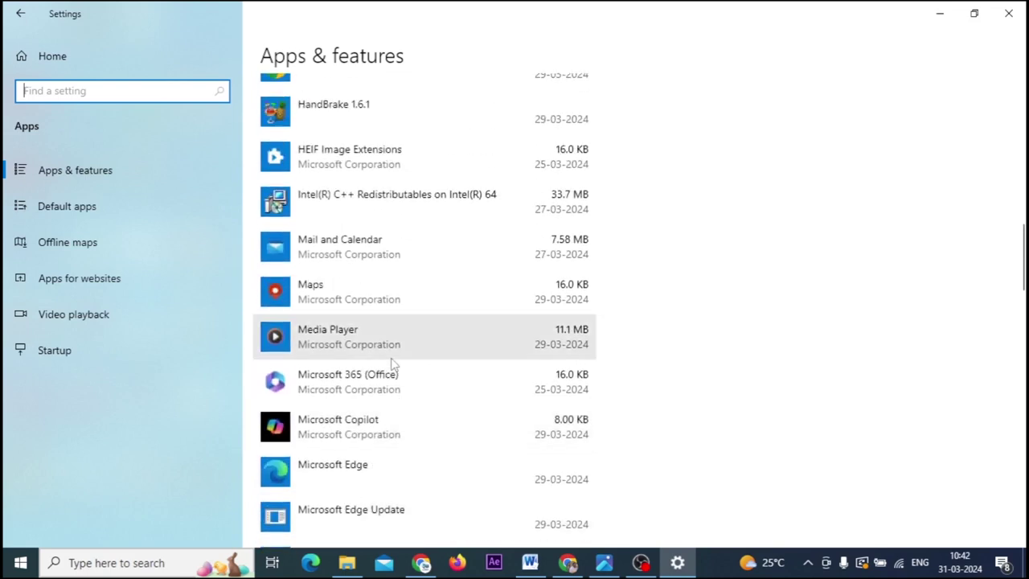
scroll(392, 363, up, 6)
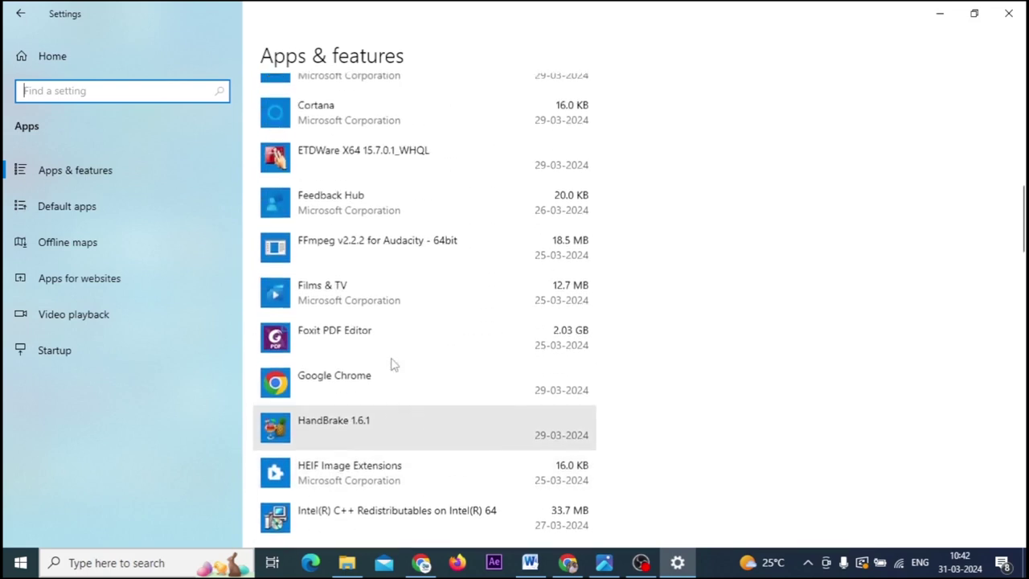
scroll(393, 363, up, 1)
scroll(392, 363, down, 3)
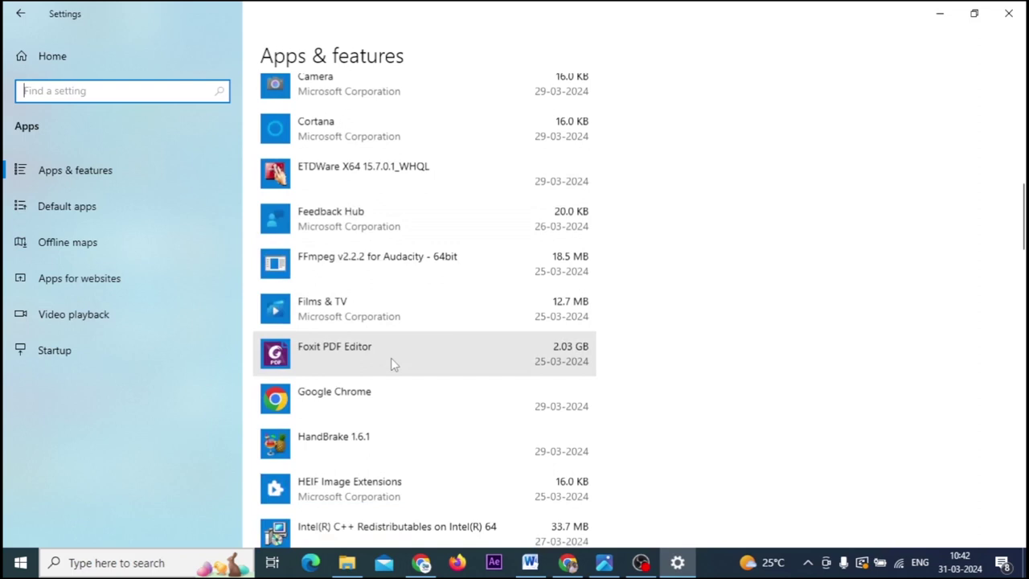
Start and confirm uninstalling Foxit PDF Editor, then minimize Settings.
click(392, 363)
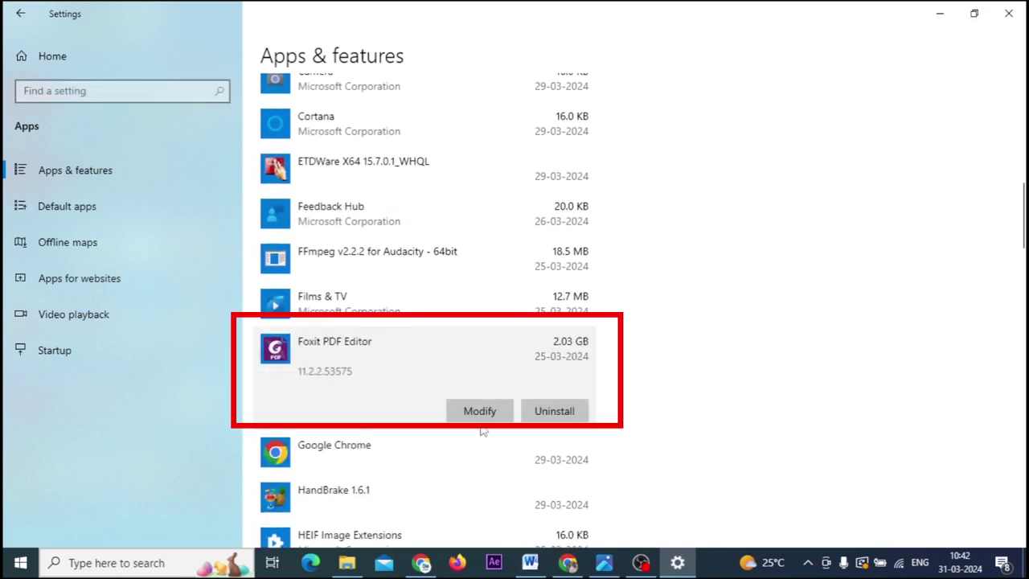
click(555, 411)
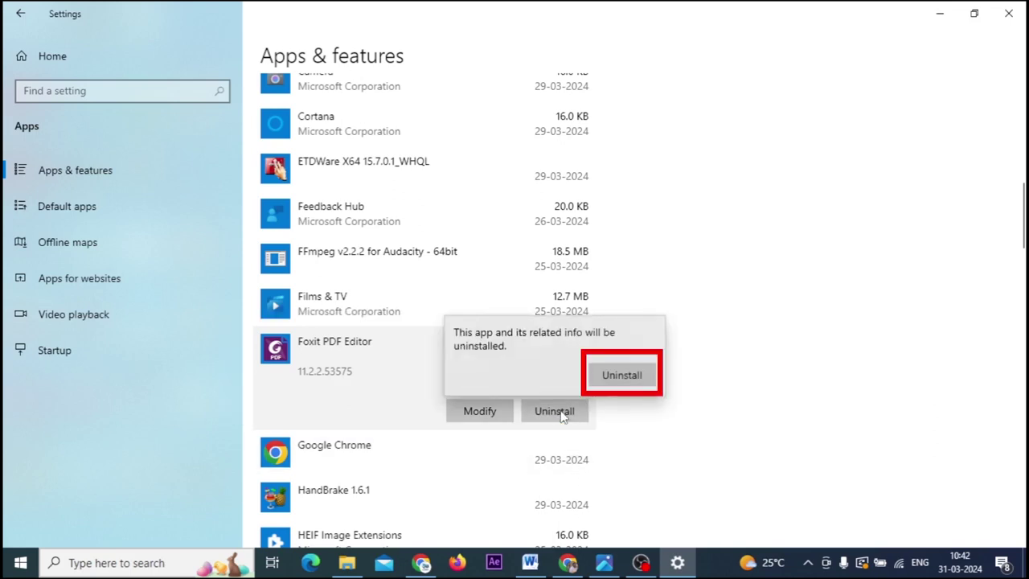
click(623, 375)
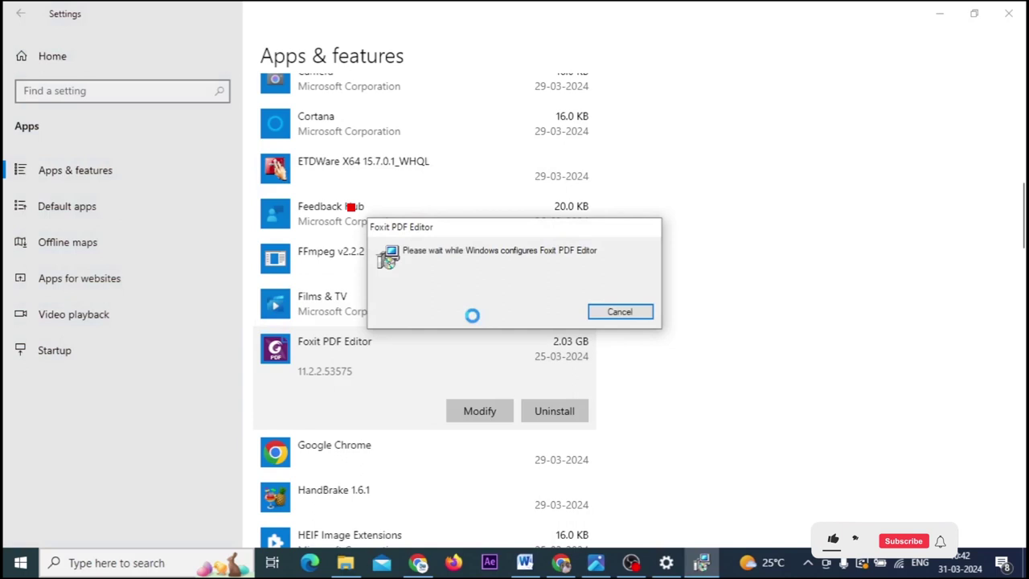
click(939, 13)
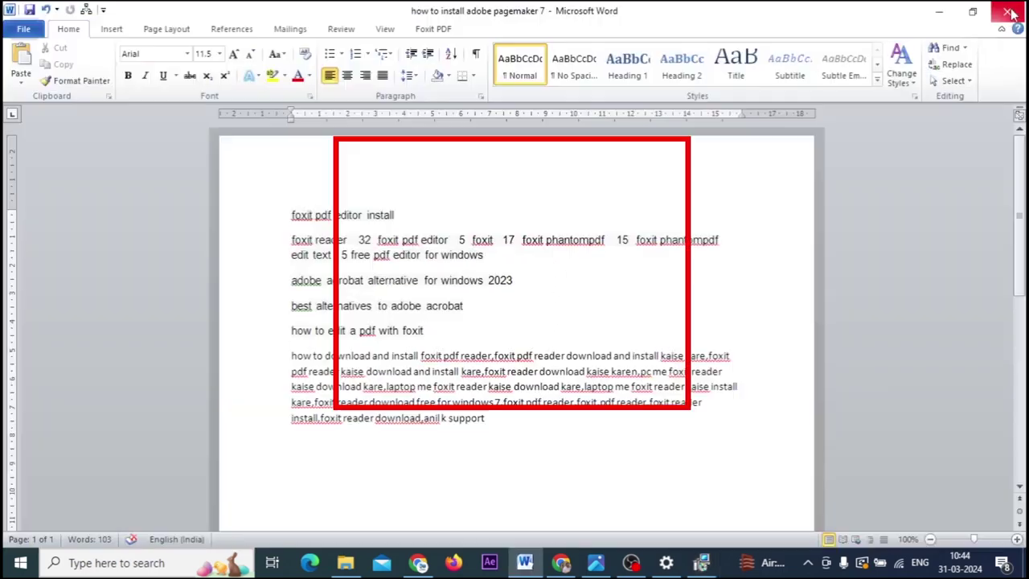
Save and close the Word document blocking the Foxit uninstaller, then retry the removal.
click(940, 14)
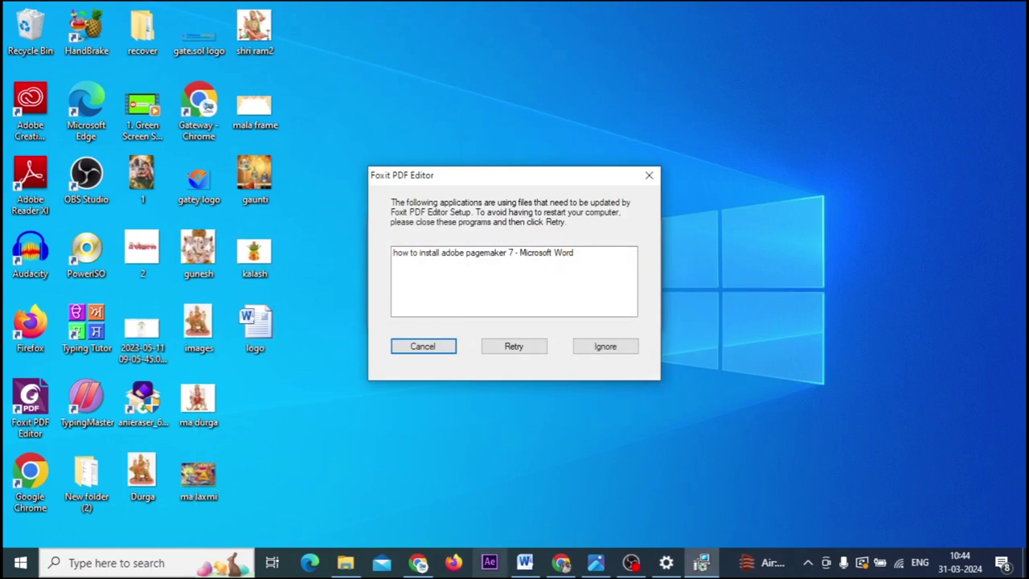
click(524, 563)
click(1021, 8)
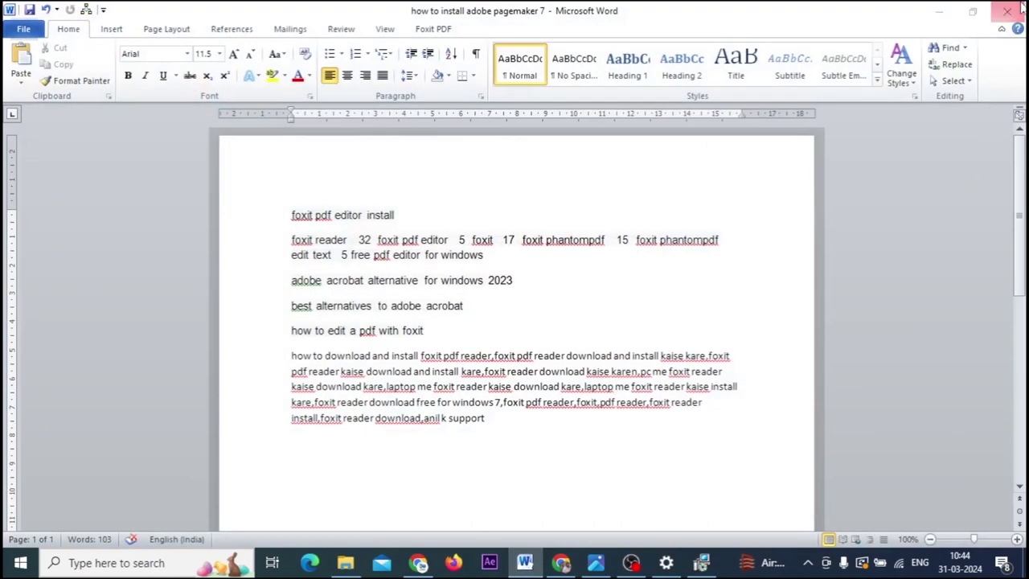
click(450, 315)
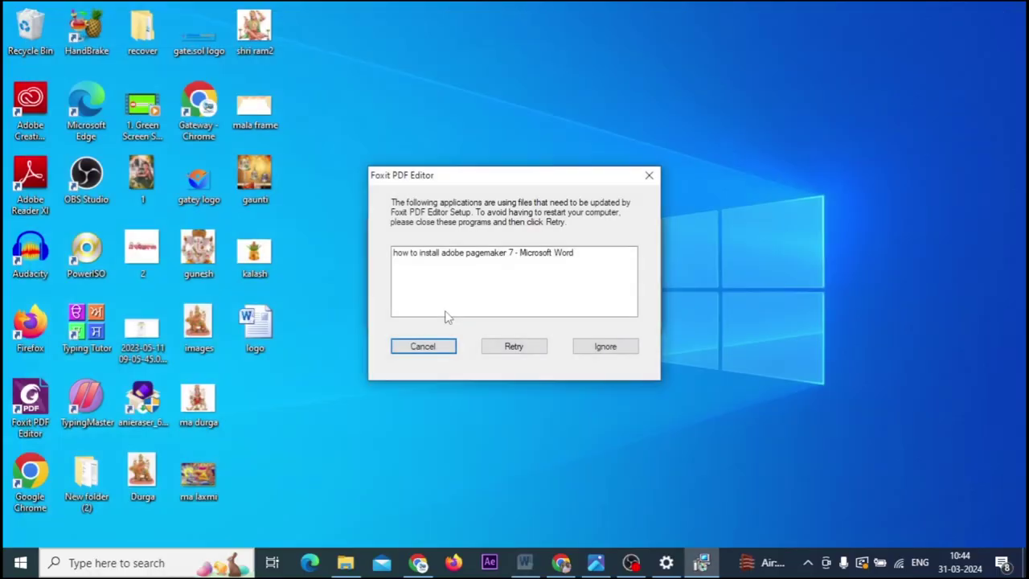
click(514, 347)
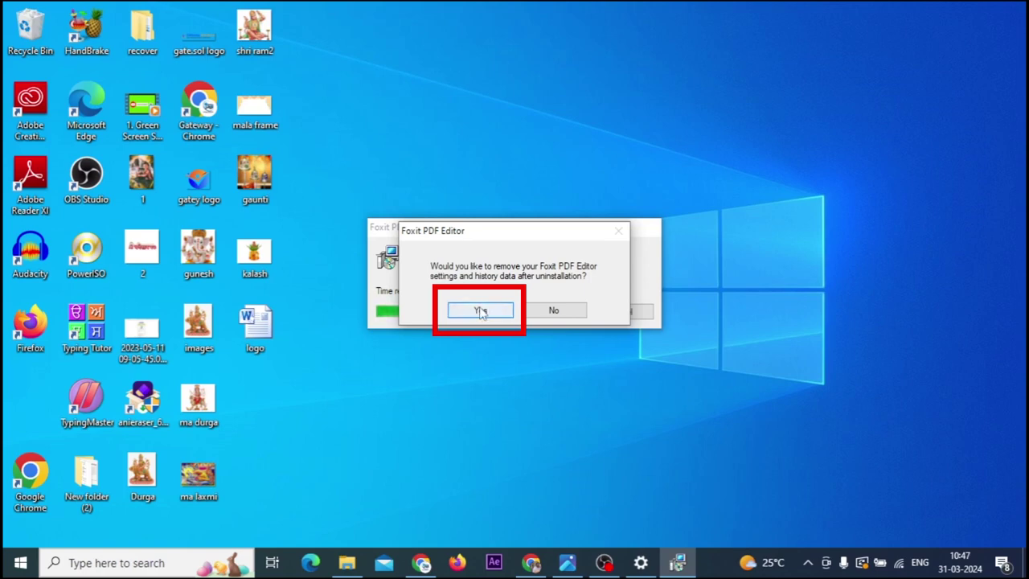
Also delete Foxit's settings and history data, refresh the desktop, and restore Apps & features.
click(481, 311)
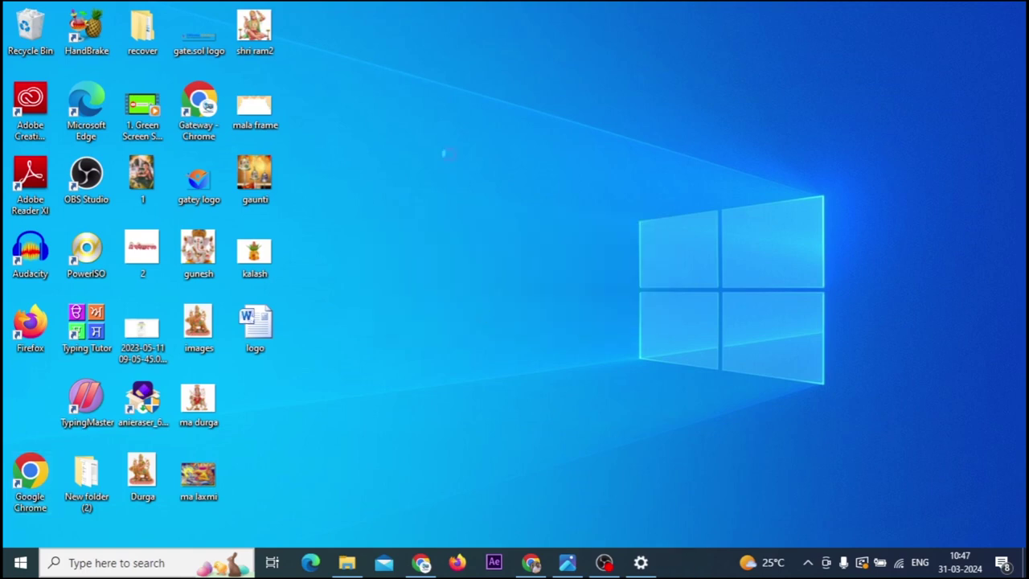
right_click(447, 154)
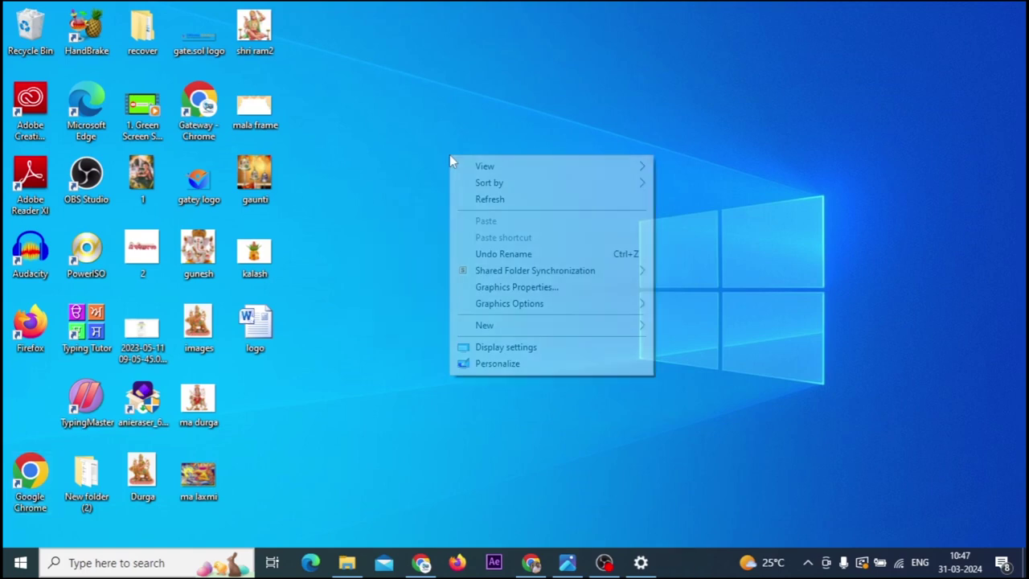
click(494, 199)
click(641, 562)
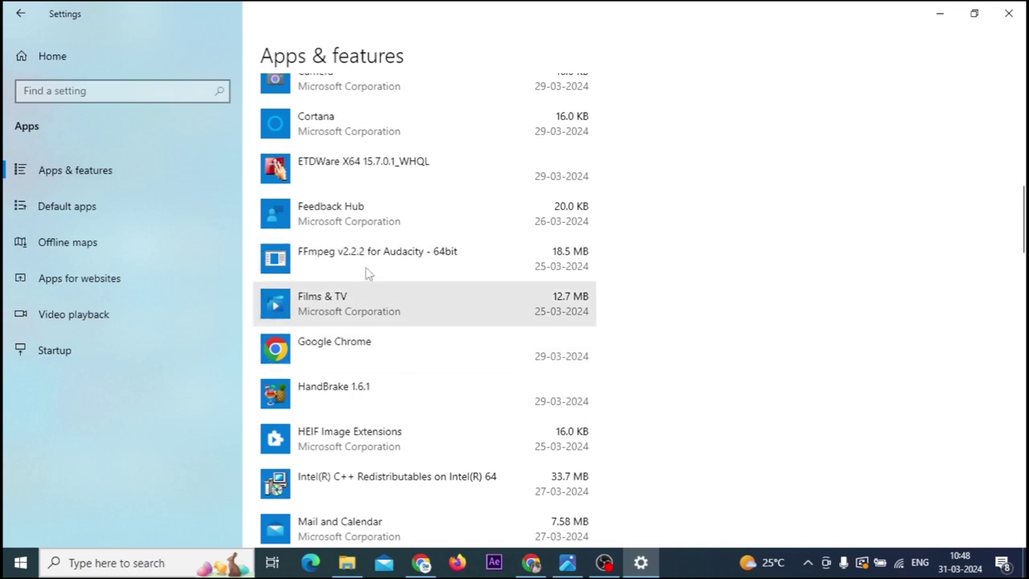
Minimize Settings and search Windows for 'foxi' to confirm no Foxit app remains.
click(933, 13)
click(75, 564)
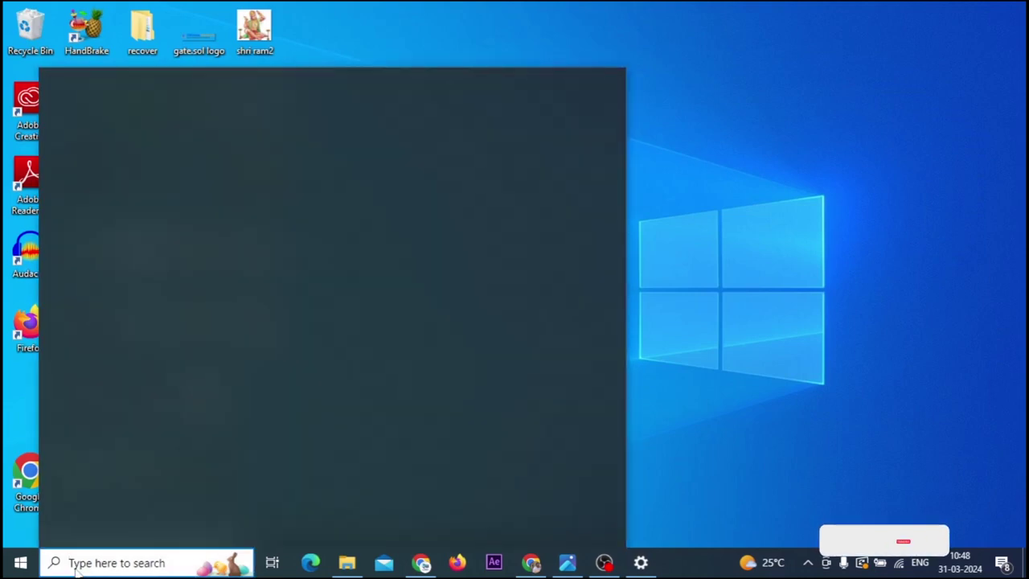
text(foxit)
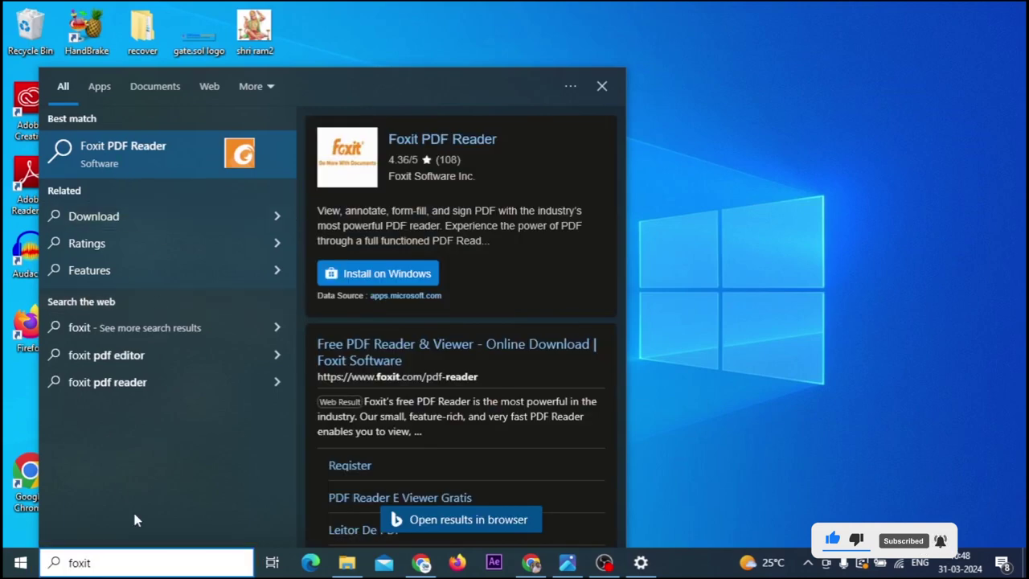
key(Escape)
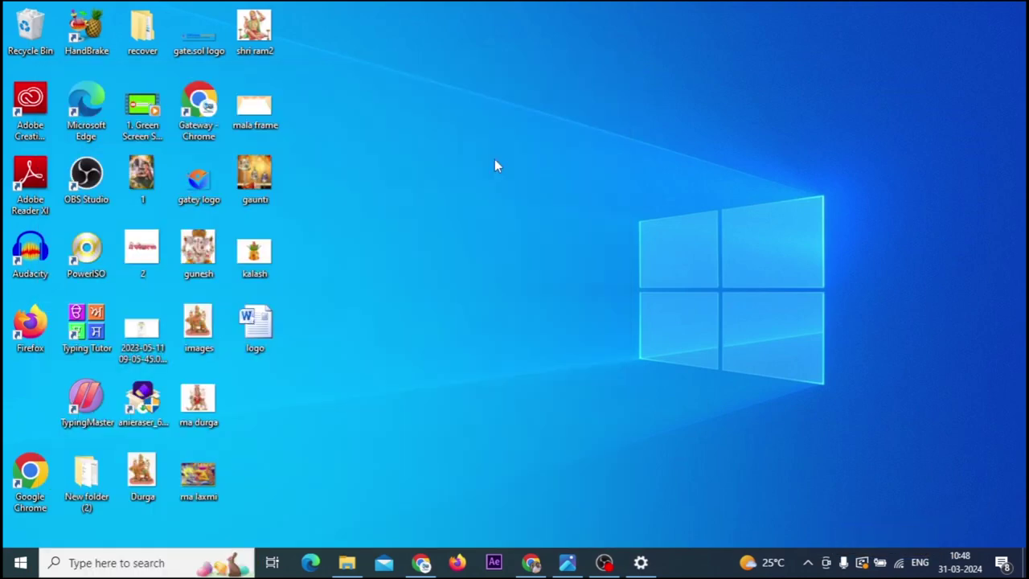